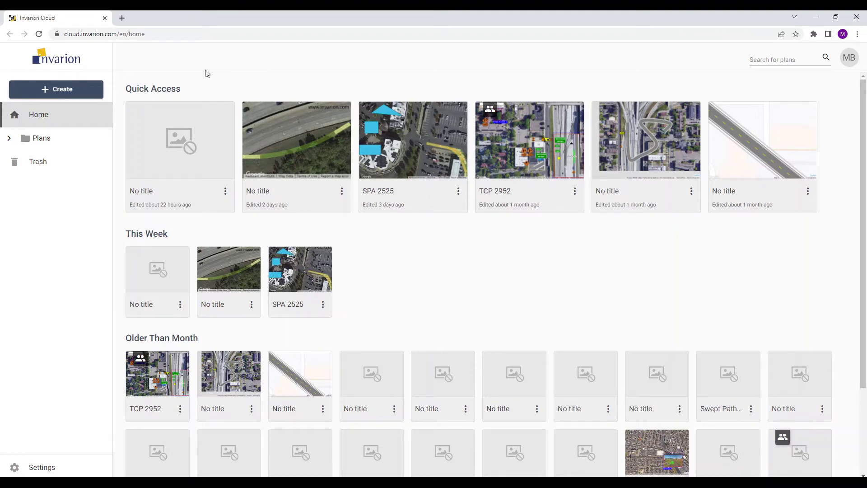
Expand and collapse the Plans folder tree in the sidebar, then open the Create dropdown
left_click(10, 139)
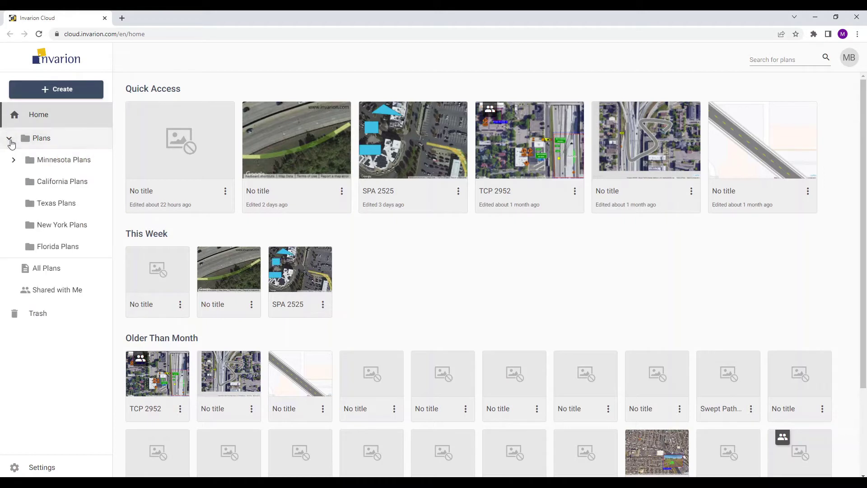
left_click(9, 139)
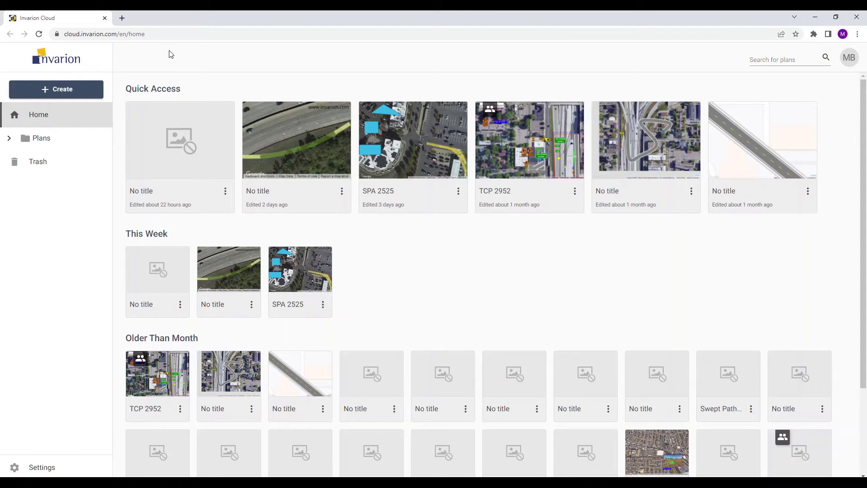
left_click(79, 91)
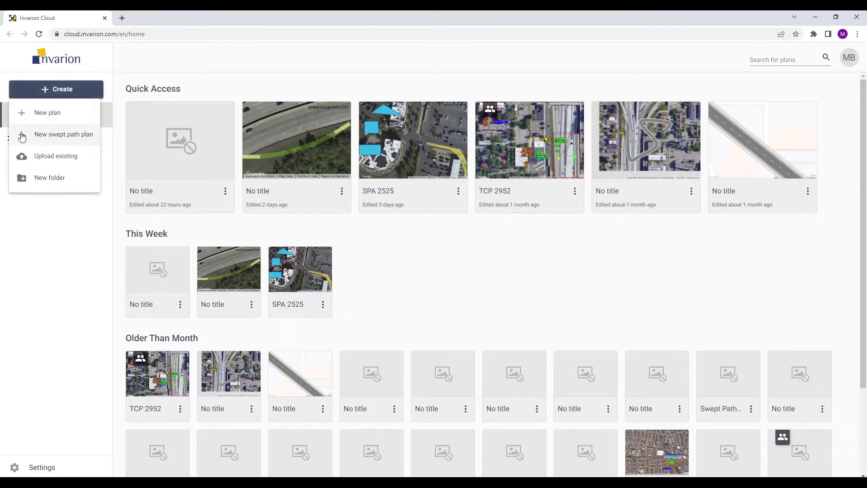
Create a new swept path plan and focus its 'Where is your work area located?' search box
left_click(94, 142)
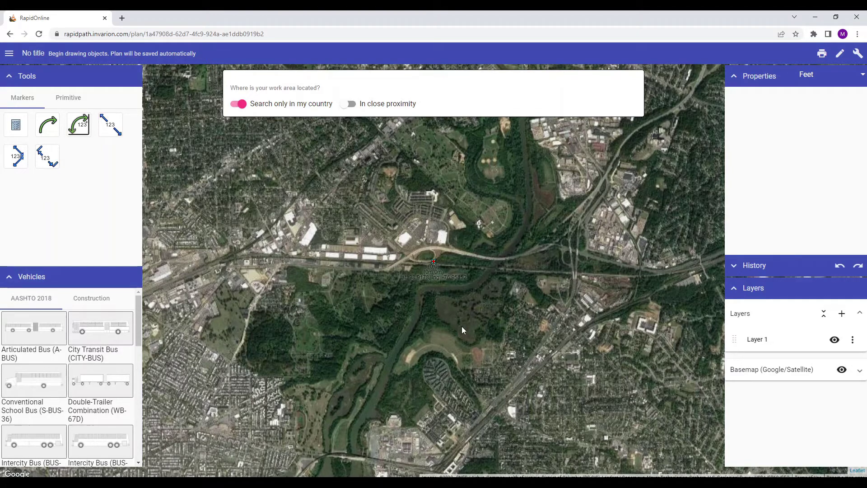
left_click(239, 89)
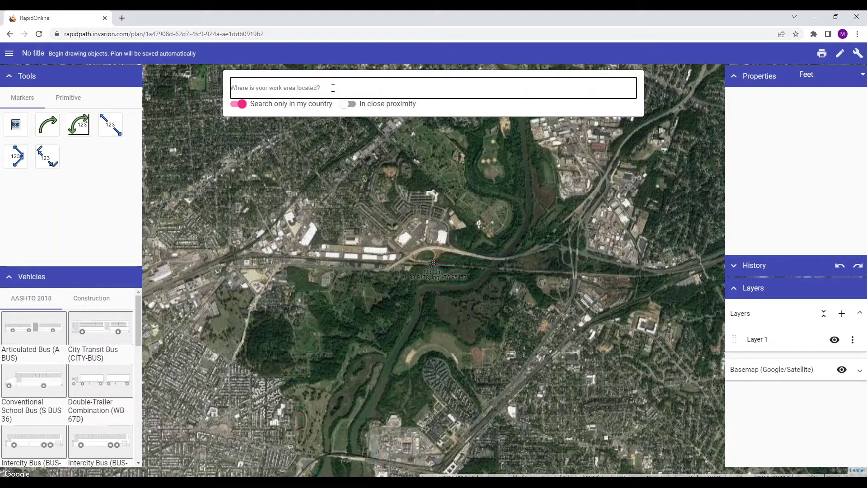
Turn off 'Search only in my country' and centre the map on the pasted Washington, DC address
left_click(240, 104)
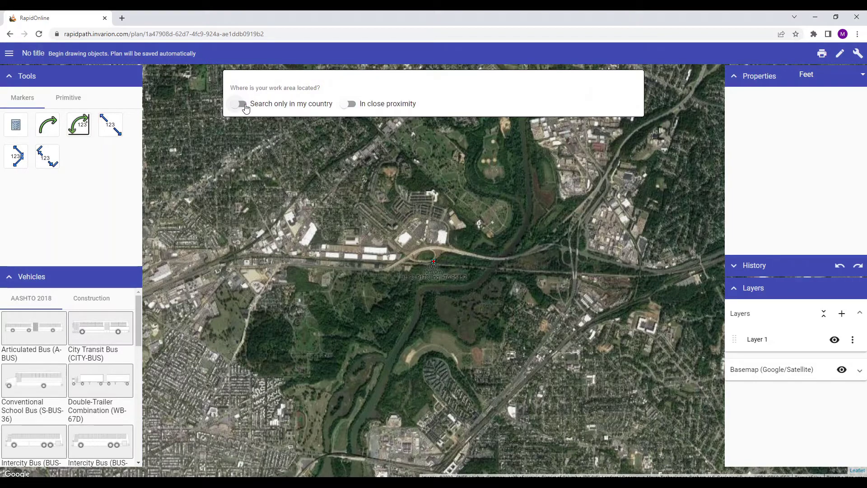
left_click(346, 90)
type("2438 Market St NE, Washington, DC 20018, USA")
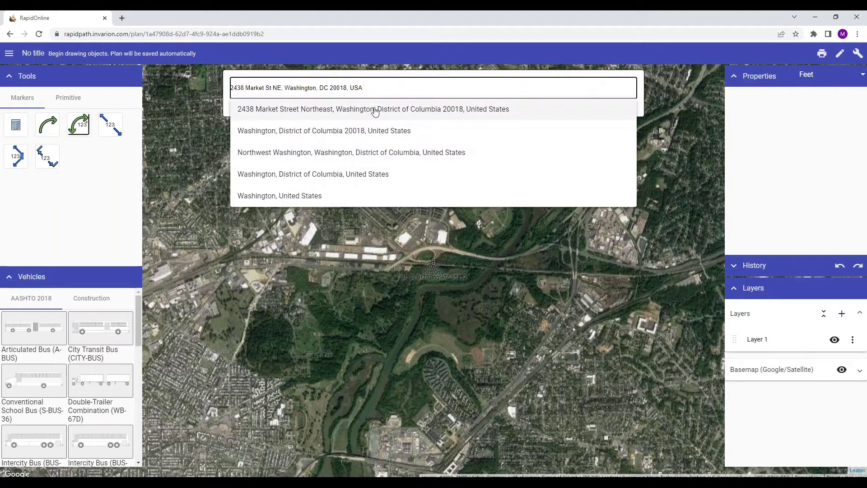
left_click(555, 112)
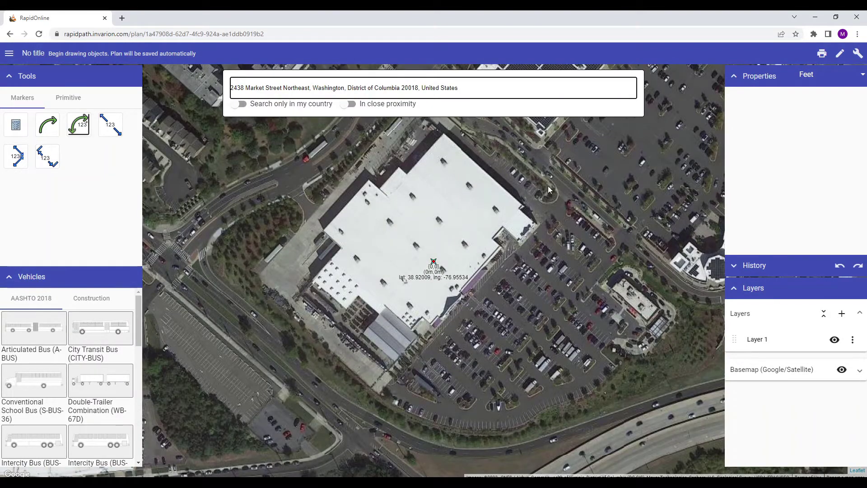
left_click(479, 288)
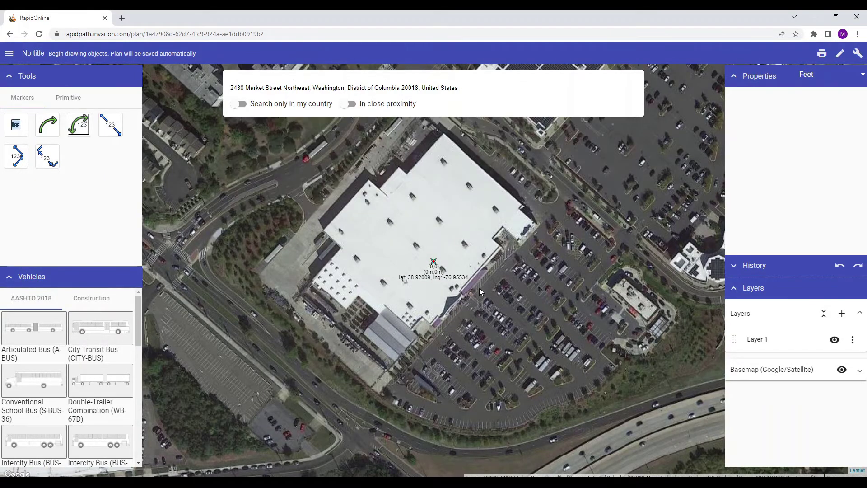
Change the plan title from 'No title' to 'SPA 6392'
left_click(41, 55)
type("SPA")
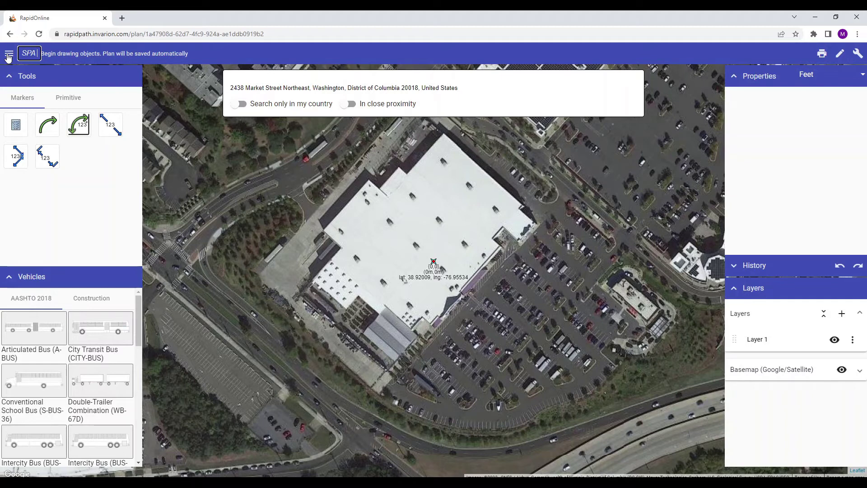
type(" 6392")
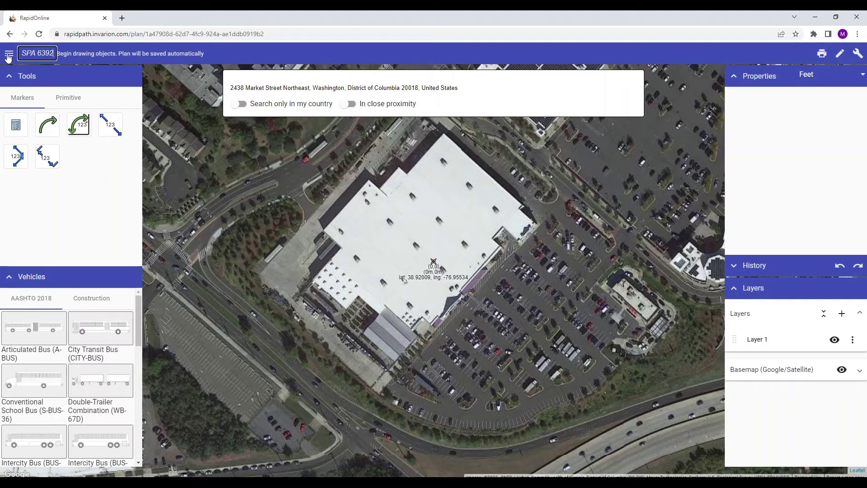
left_click(213, 147)
left_click_drag(119, 53, 207, 53)
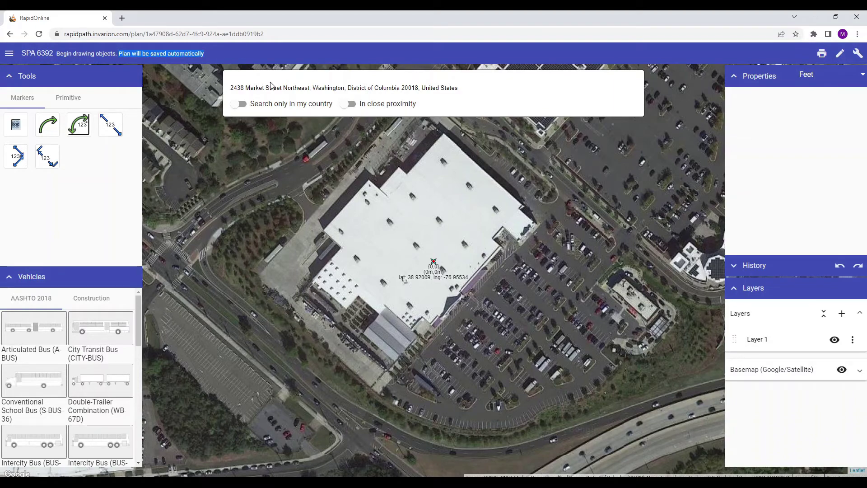
left_click(216, 51)
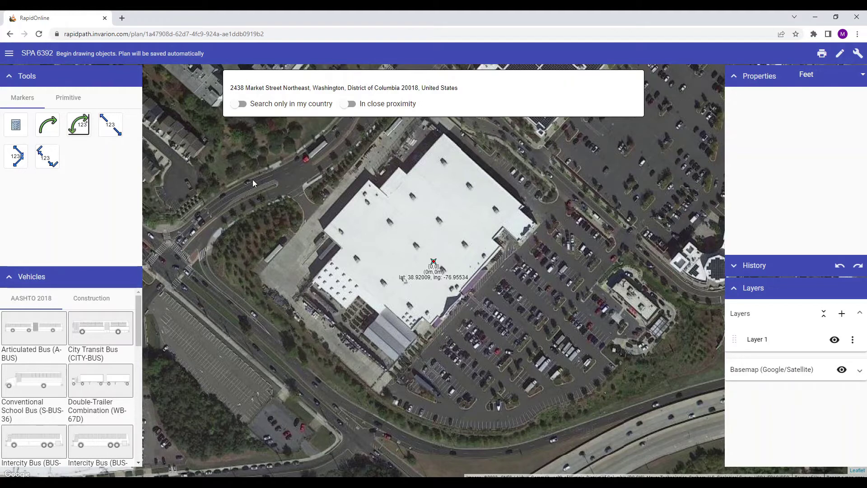
Pan the satellite map to show the parking lots east of the large building
left_click_drag(357, 225, 259, 206)
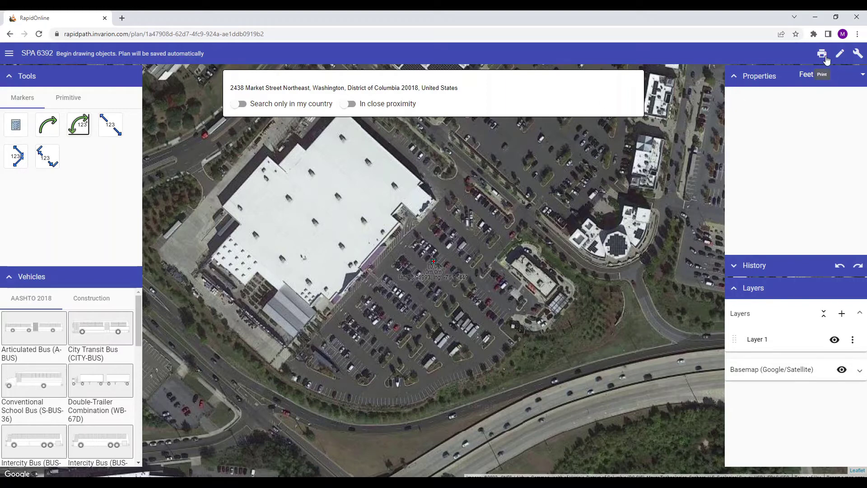
Hide and restore the tools/vehicles and properties/layers panels, then open the main navigation menu
left_click(842, 56)
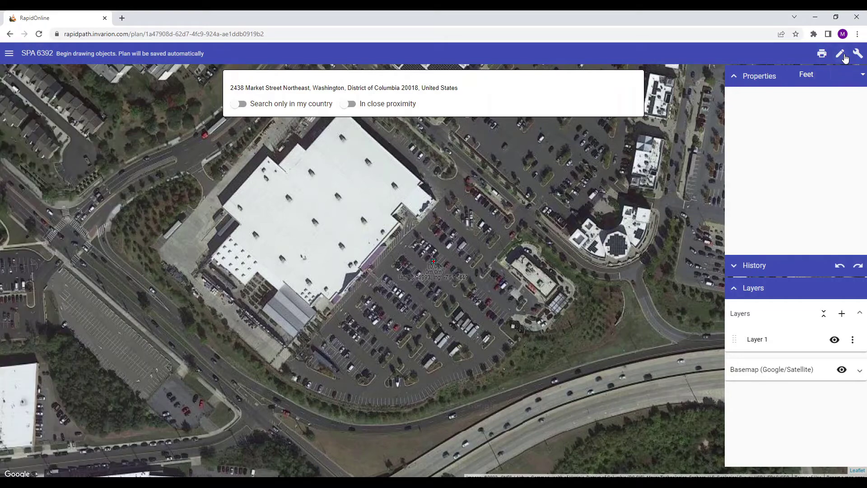
left_click(843, 56)
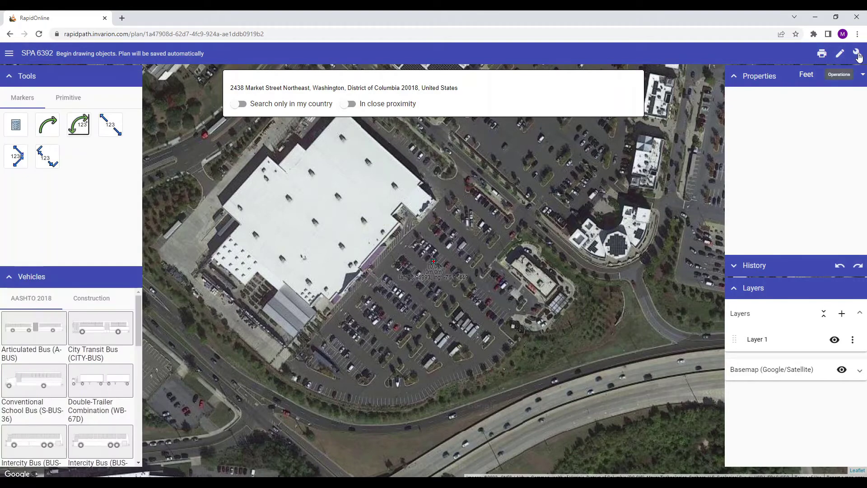
left_click(858, 54)
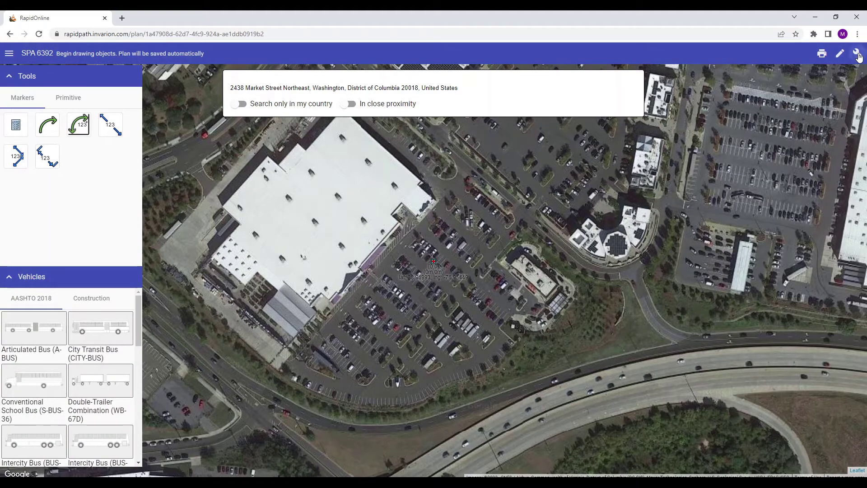
left_click(858, 55)
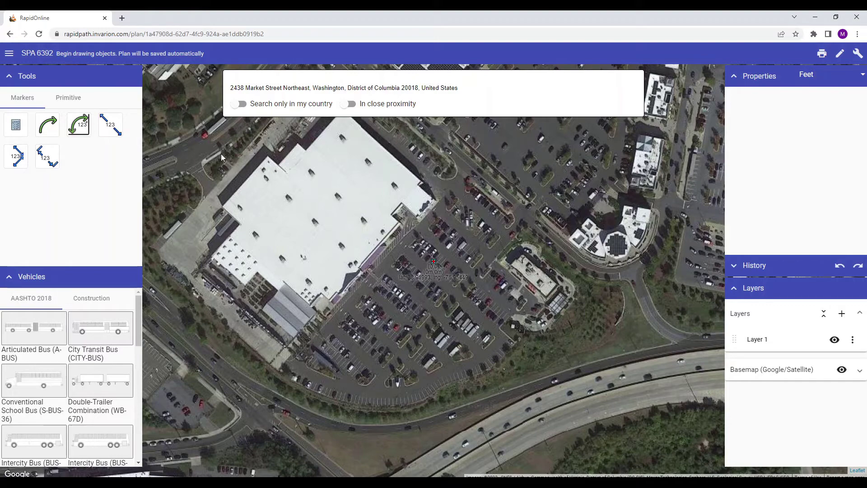
left_click(9, 53)
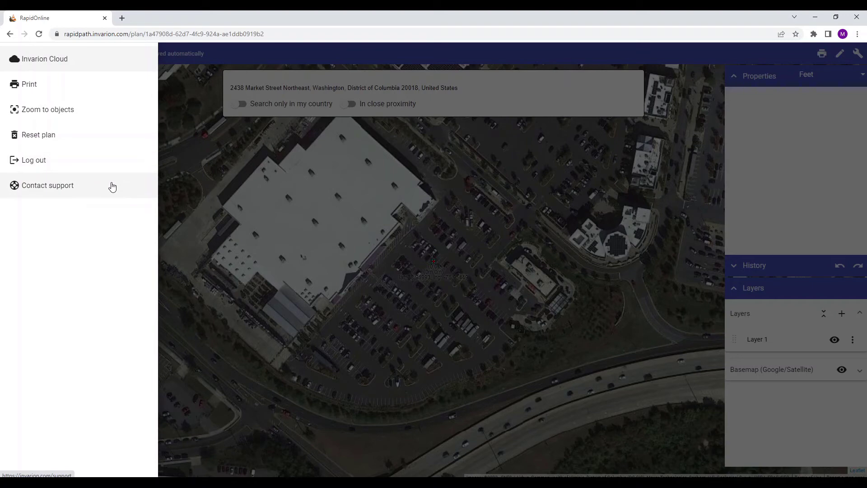
Close the main menu, then pan and zoom the map onto the white warehouse's loading area
left_click(451, 295)
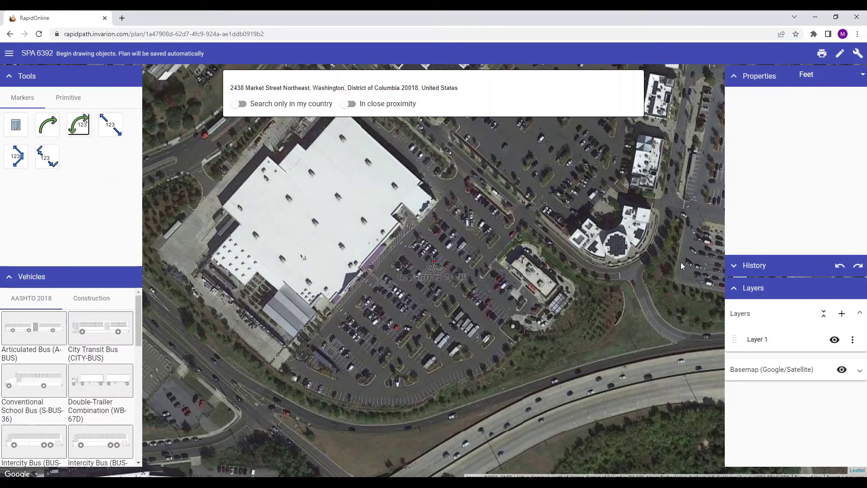
left_click_drag(681, 262, 504, 274)
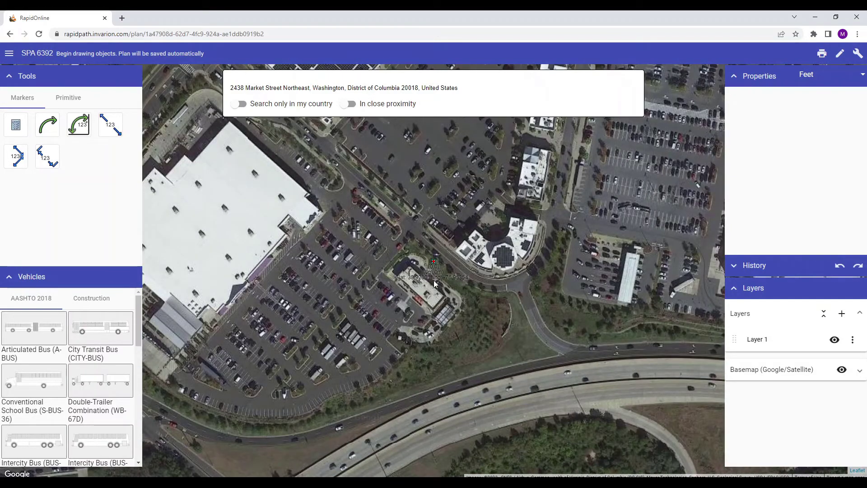
left_click_drag(437, 280, 289, 278)
left_click_drag(587, 261, 497, 251)
left_click_drag(546, 305, 525, 289)
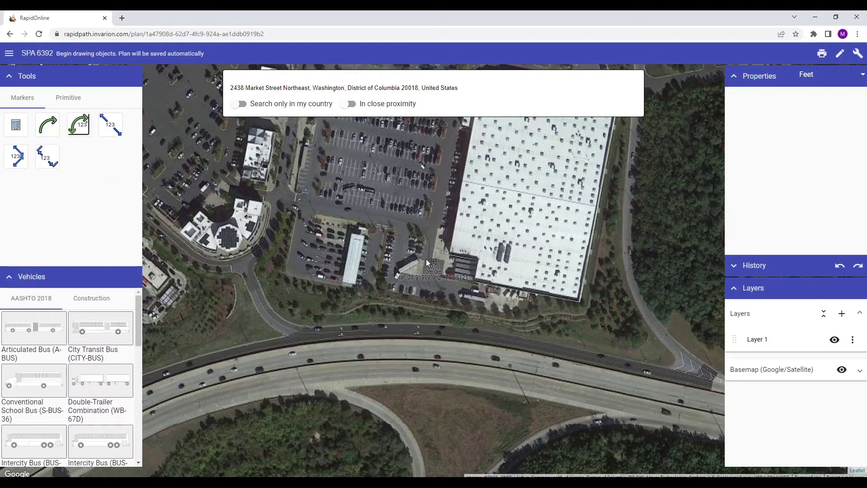
scroll(427, 262, "up", 1)
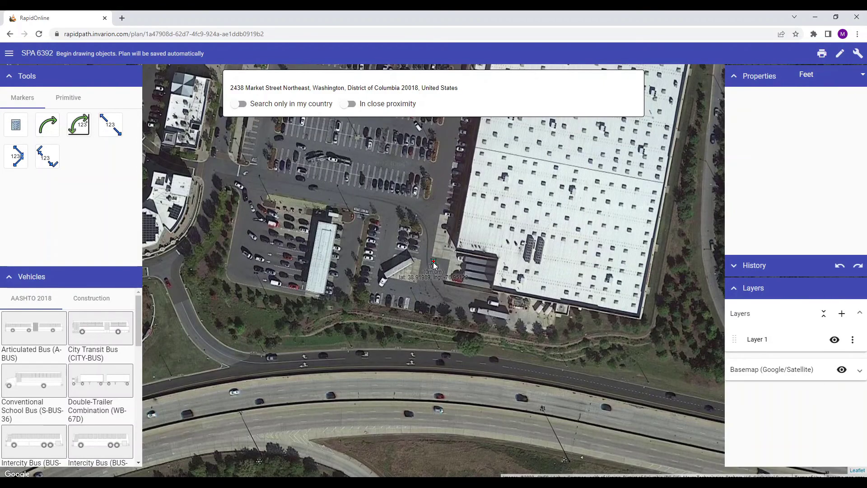
scroll(433, 265, "up", 1)
scroll(433, 265, "down", 1)
scroll(434, 265, "up", 1)
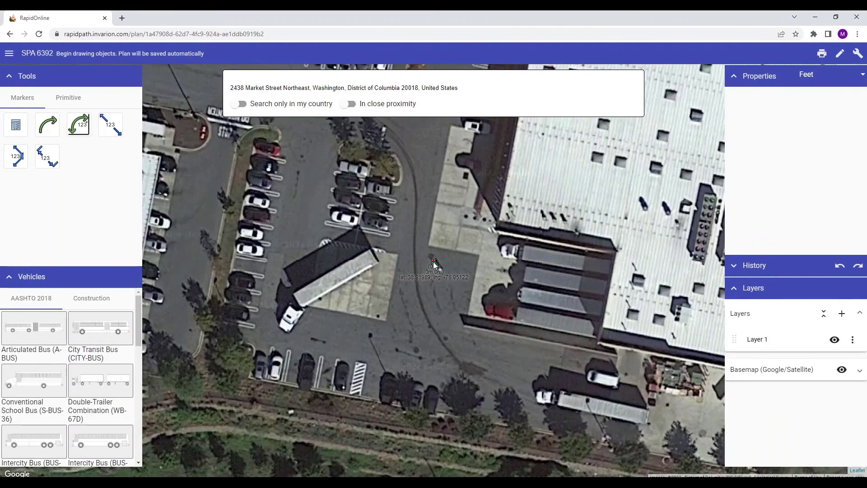
scroll(434, 265, "down", 1)
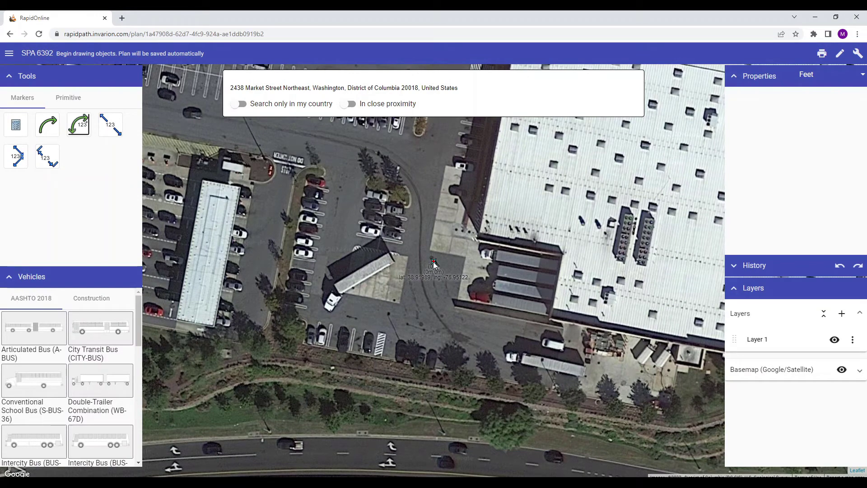
Draw Primitive rectangles above and below the small building and beside the warehouse, then select the top one
left_click(76, 103)
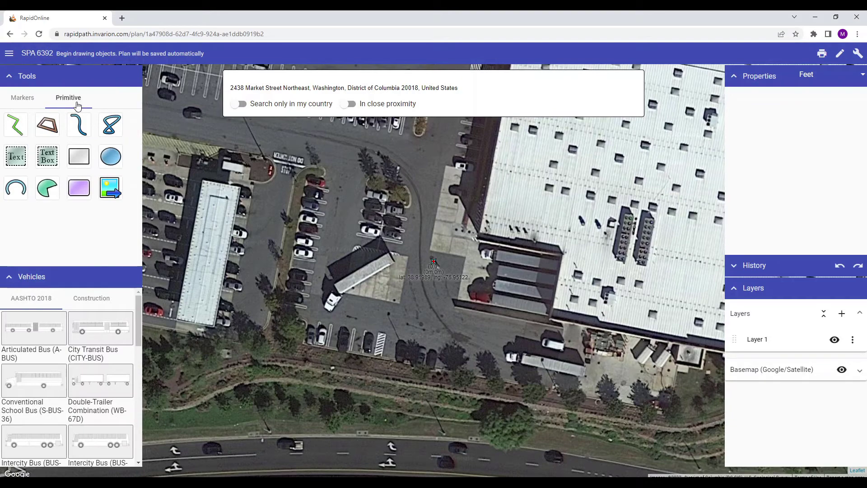
left_click(79, 156)
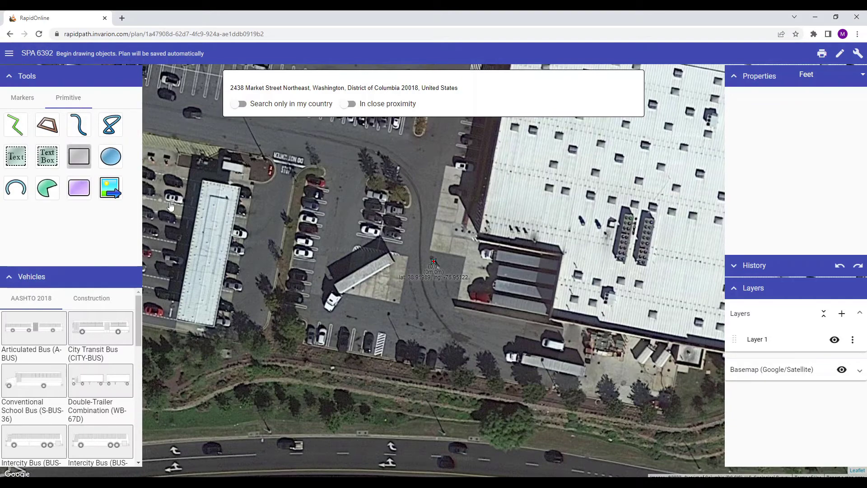
left_click_drag(309, 181, 393, 236)
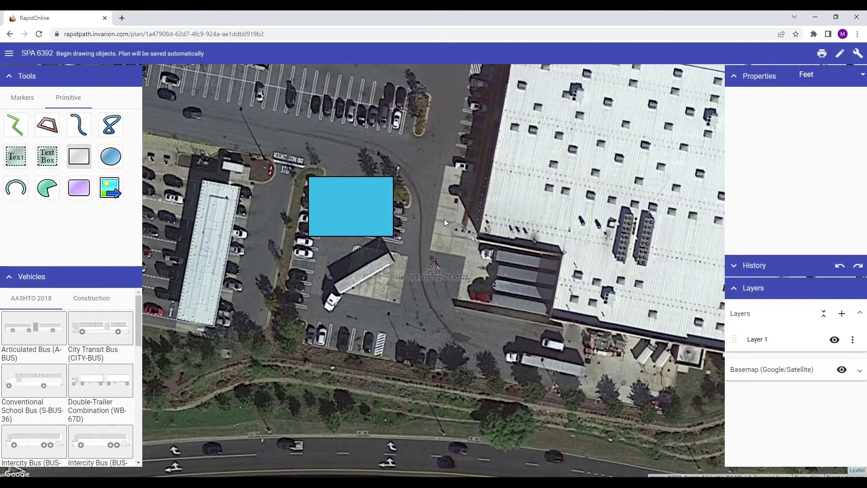
left_click_drag(291, 294, 383, 362)
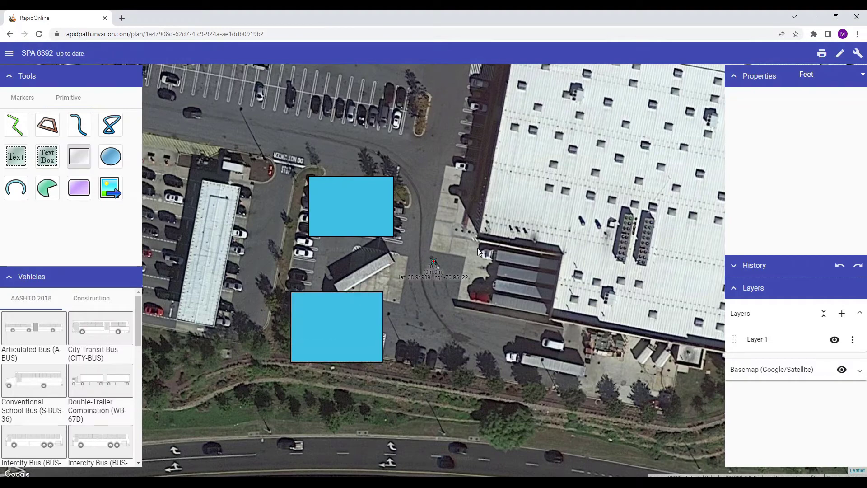
left_click_drag(540, 313, 568, 324)
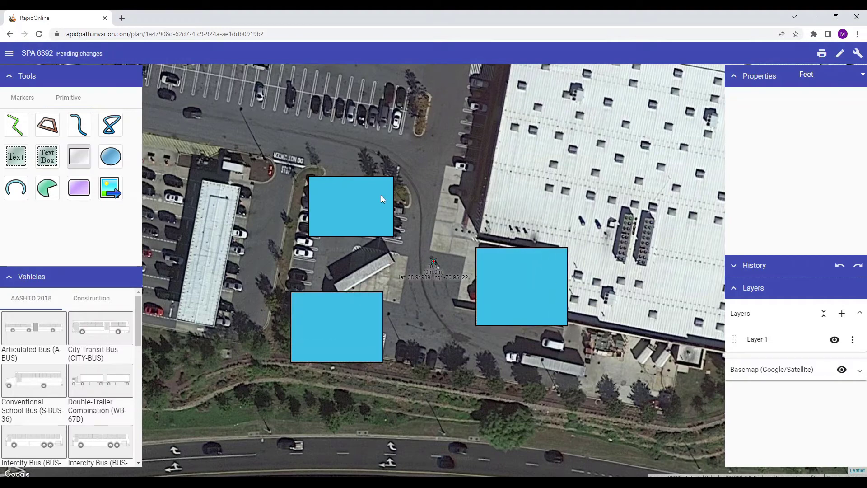
key("Escape")
left_click(370, 201)
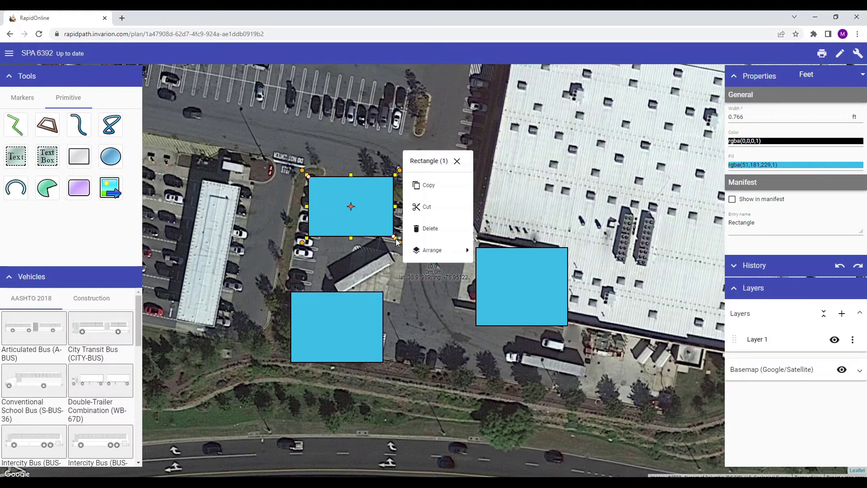
Drag the top rectangle's bottom-right corner to make it slightly larger, then deselect it
left_click_drag(396, 240, 407, 252)
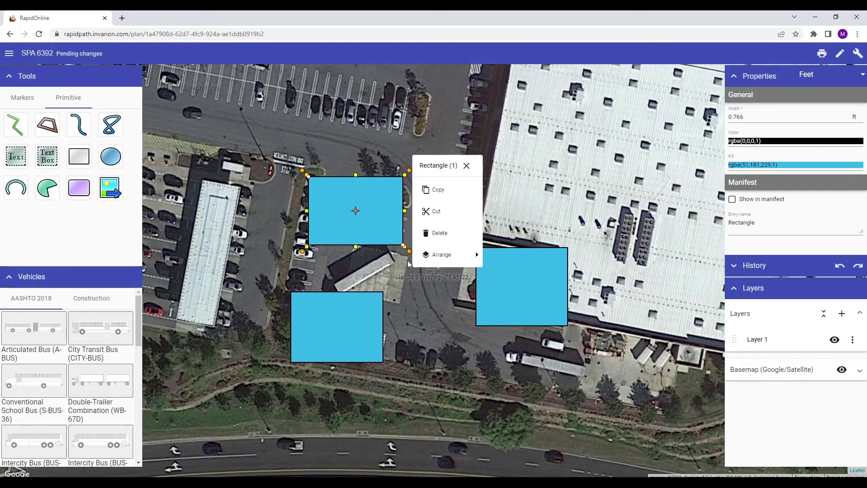
left_click_drag(406, 251, 404, 245)
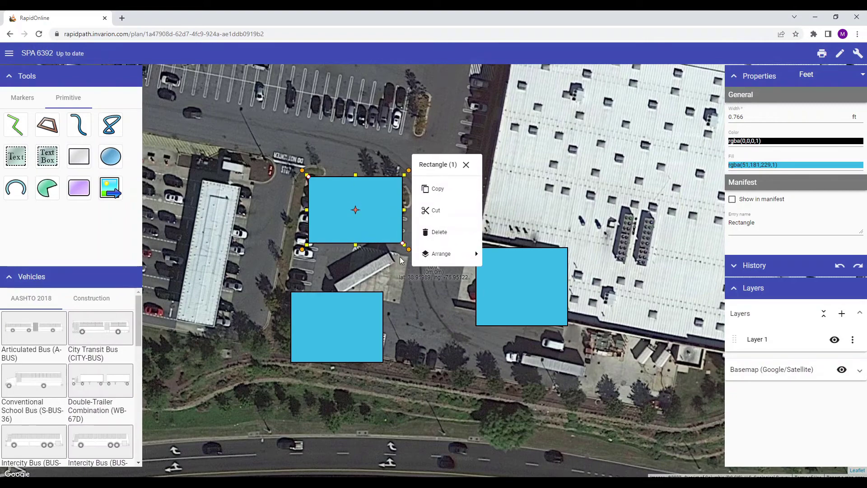
mouse_move(409, 250)
left_mouse_down()
mouse_move(406, 258)
mouse_move(429, 216)
mouse_move(397, 181)
mouse_move(420, 235)
mouse_move(371, 206)
mouse_move(389, 181)
mouse_move(397, 212)
mouse_move(388, 167)
mouse_move(404, 199)
mouse_move(406, 249)
left_mouse_up()
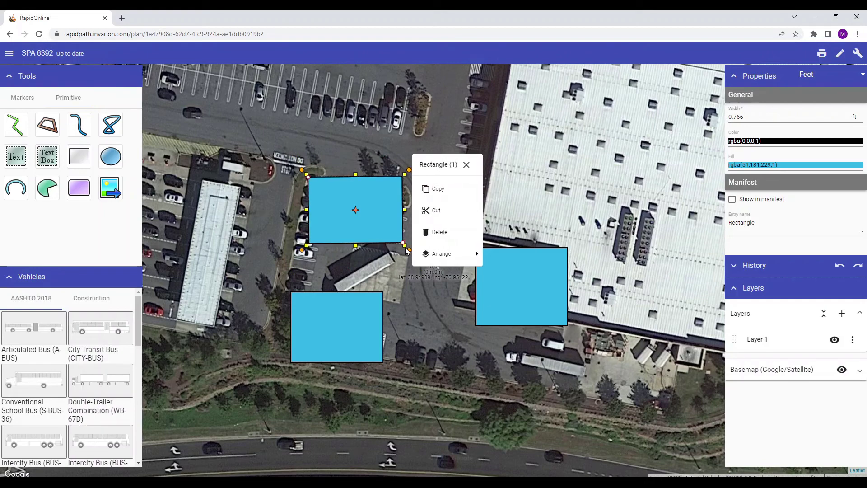
left_click(392, 276)
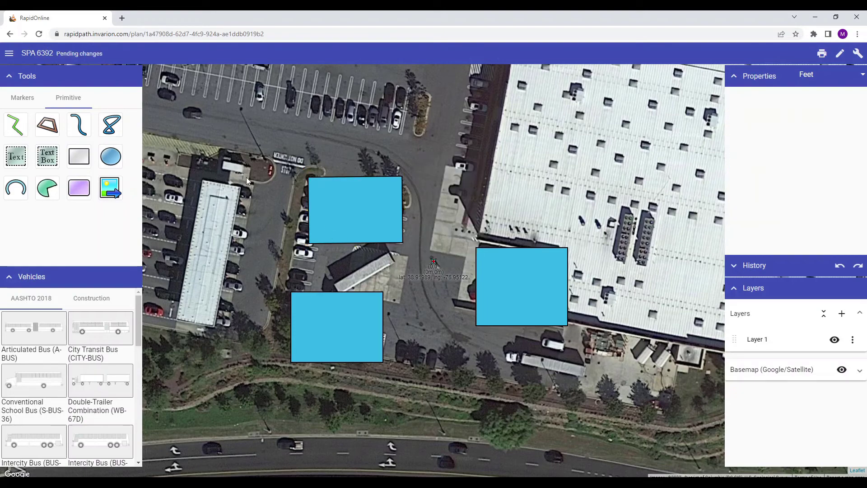
left_click_drag(229, 153, 531, 381)
left_click(531, 381)
left_click_drag(597, 395, 348, 210)
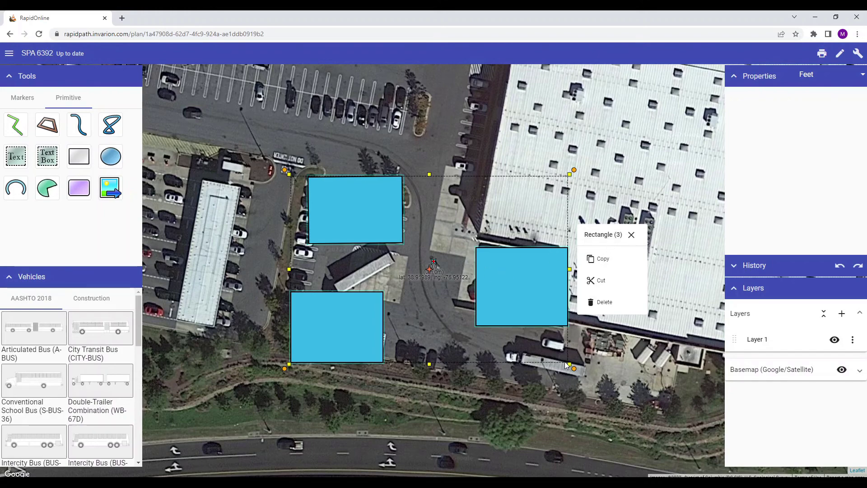
left_click(549, 353)
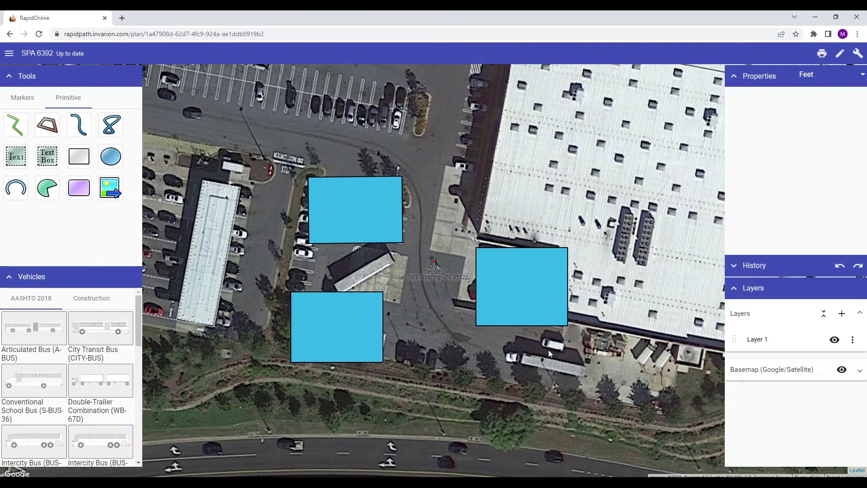
left_click(378, 209)
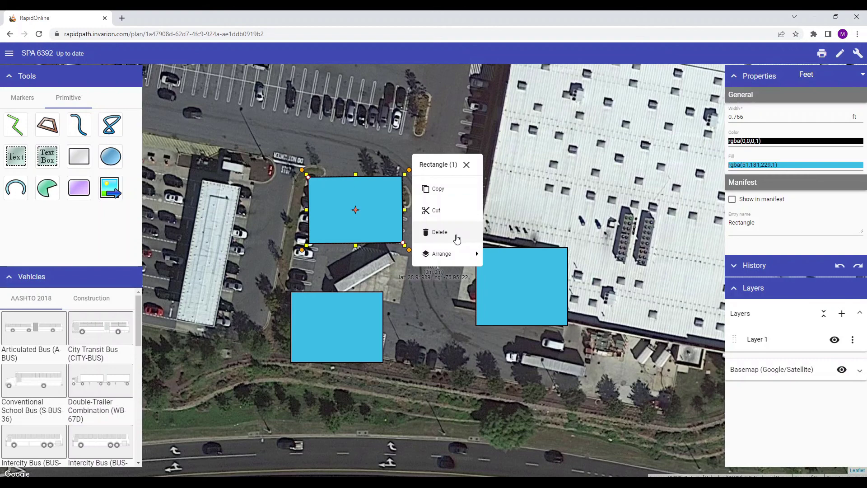
left_click(581, 234)
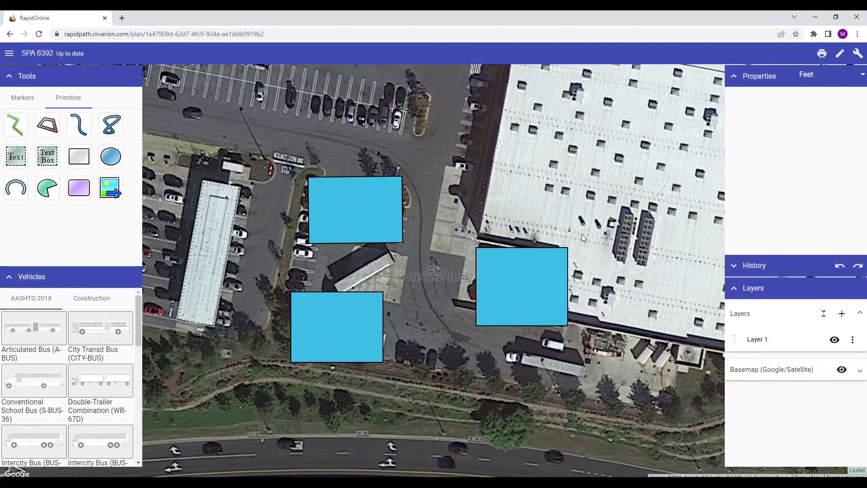